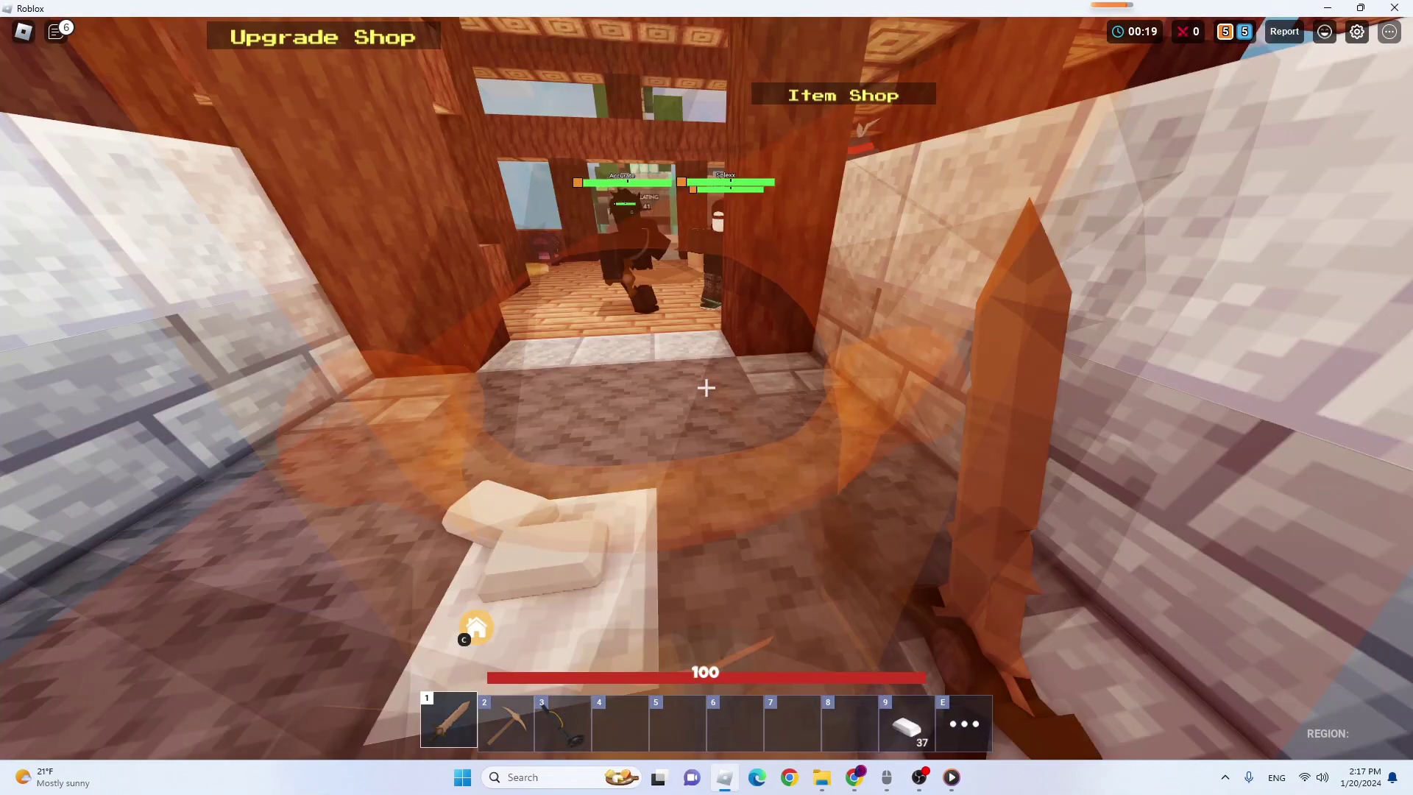
Walk to the base shop and buy Leather Armor with iron.
key("w")
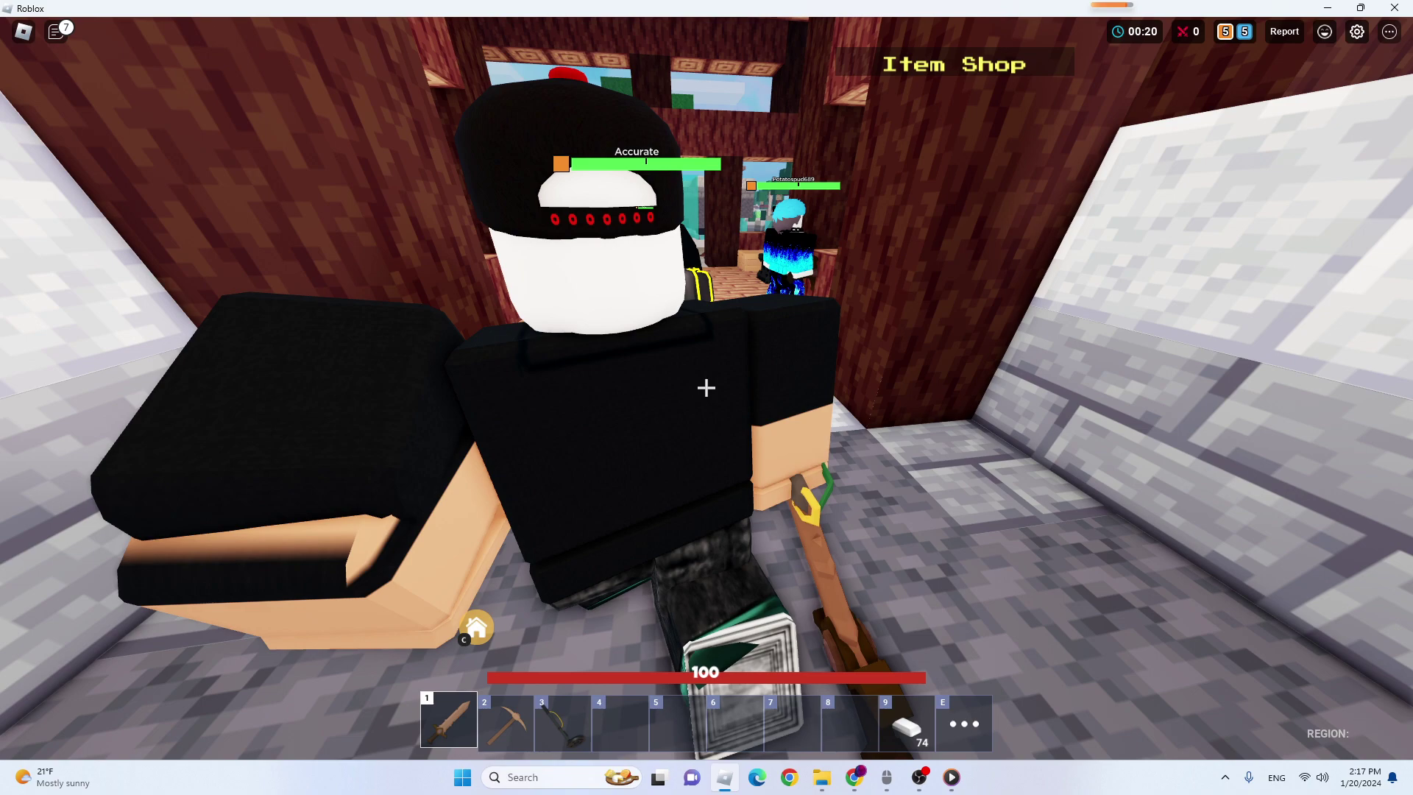
key("e")
left_click(375, 551)
key("e")
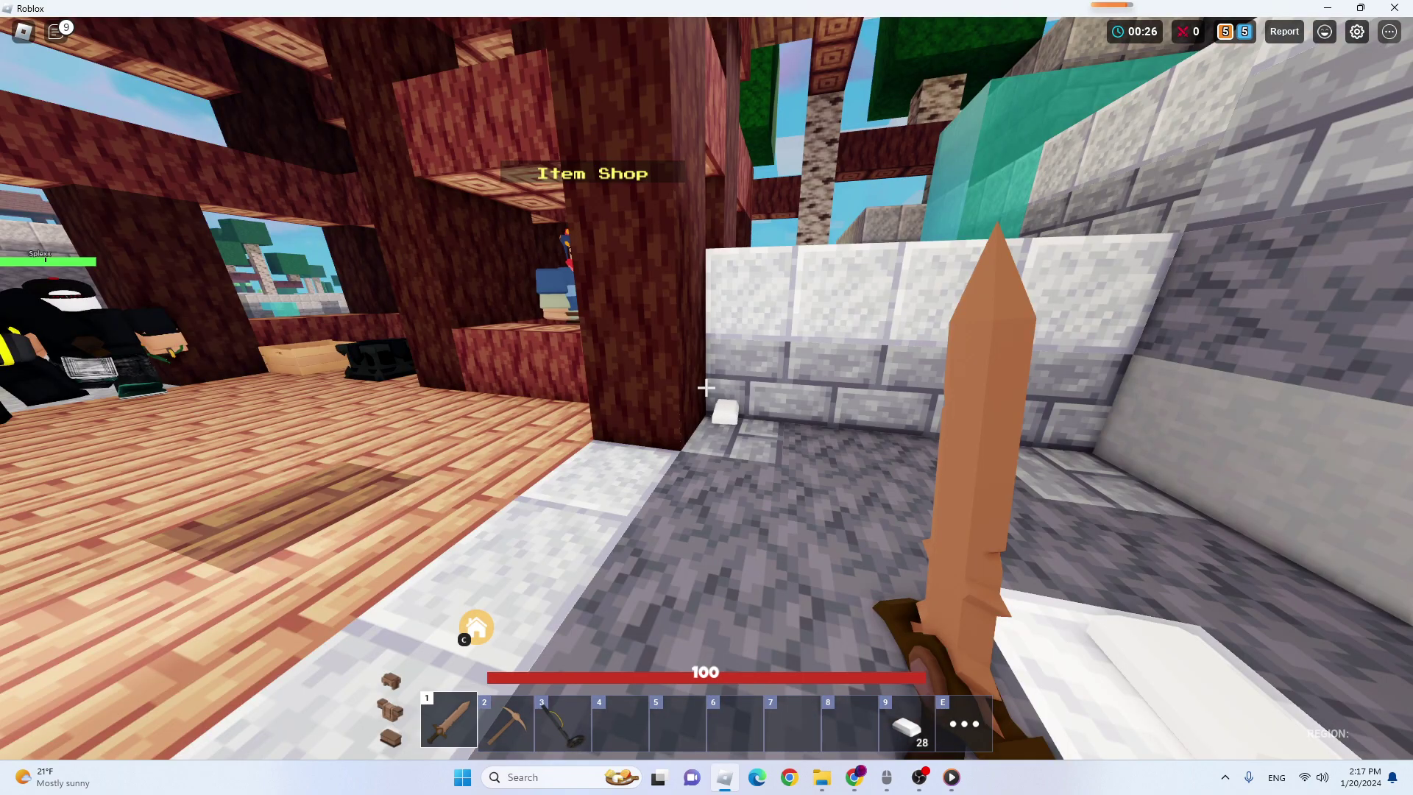
Swing the wooden sword, then view the scoreboard: Orange and Blue teams, all beds standing.
left_click(707, 388)
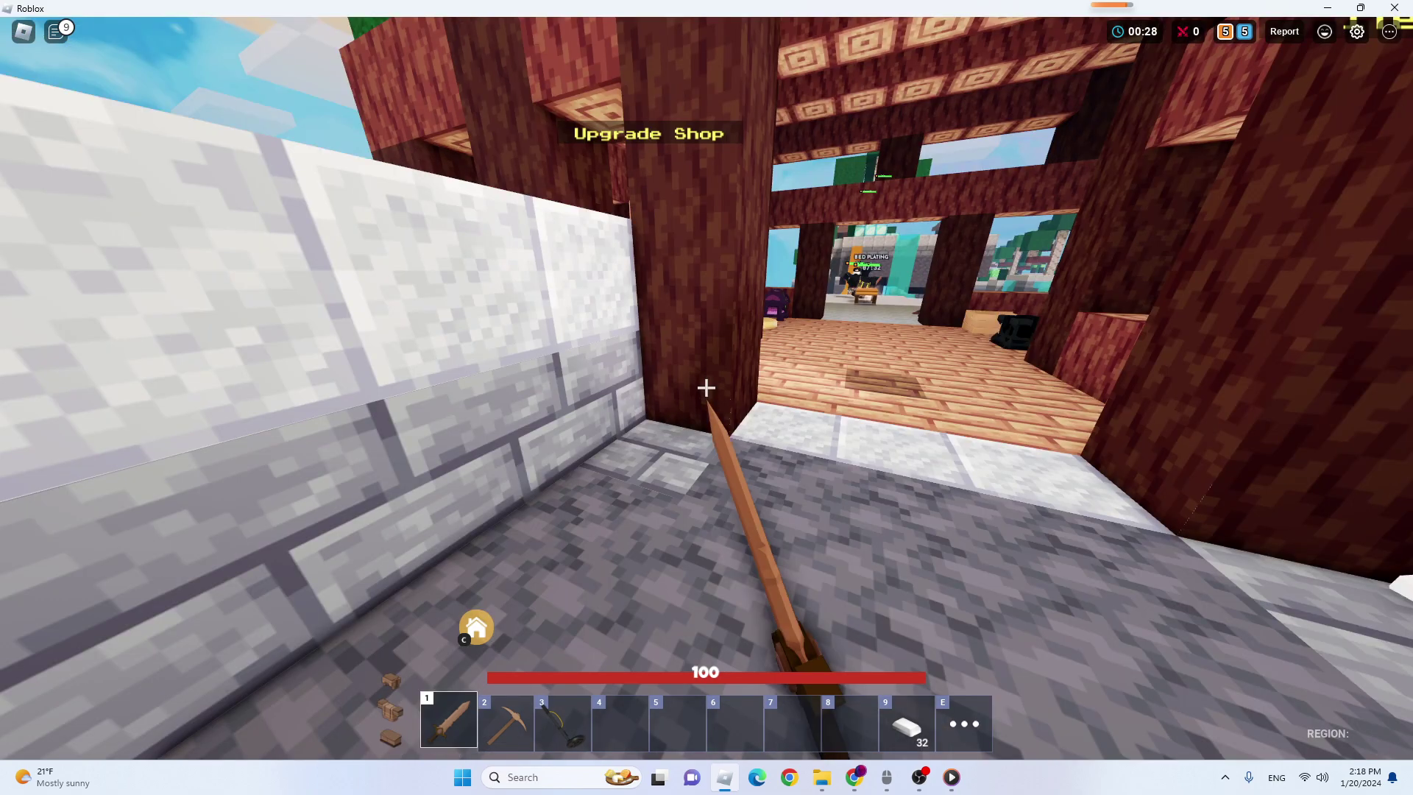
key("e")
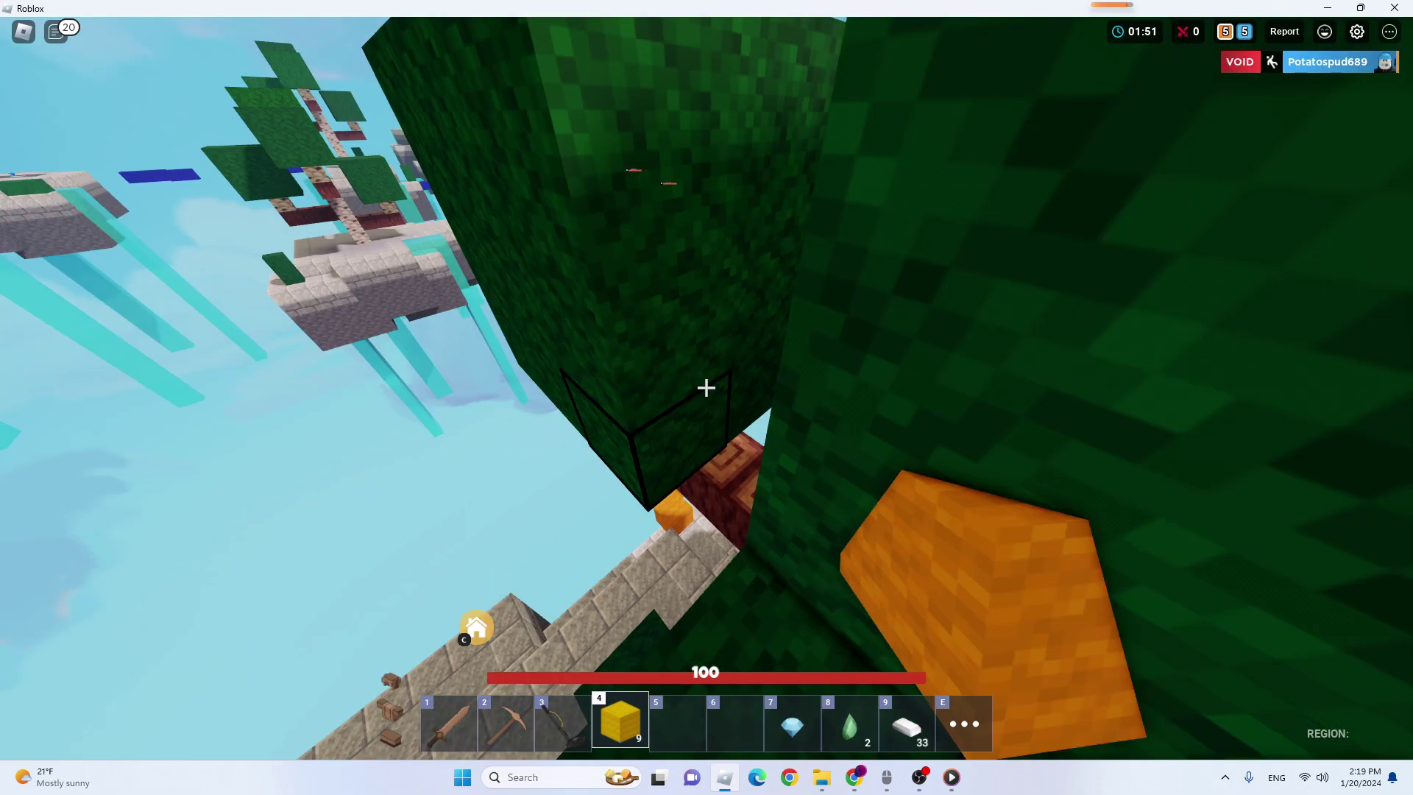
key("Tab")
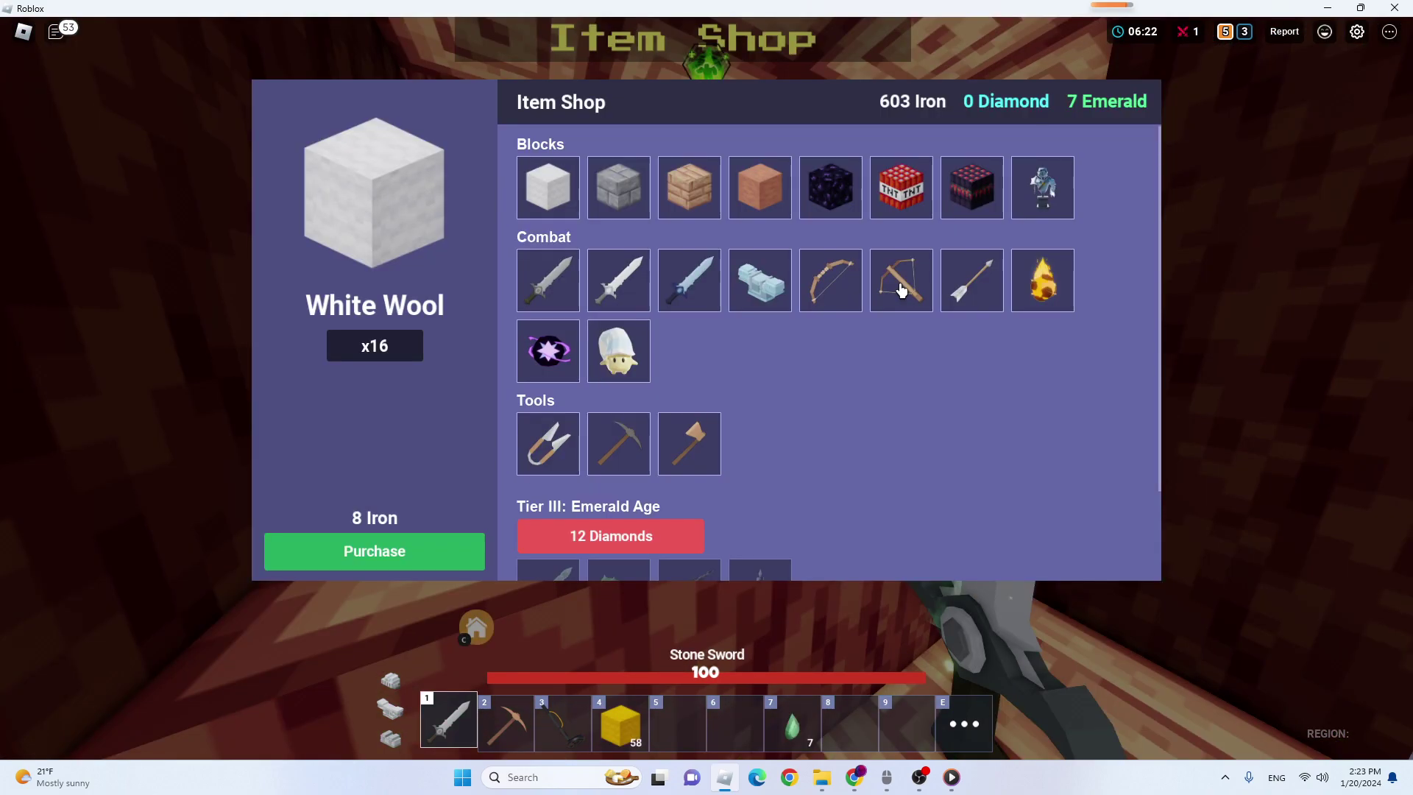
Spend the emeralds on a crossbow and buy 32 arrows, leaving 546 iron.
left_click(901, 289)
left_click(959, 290)
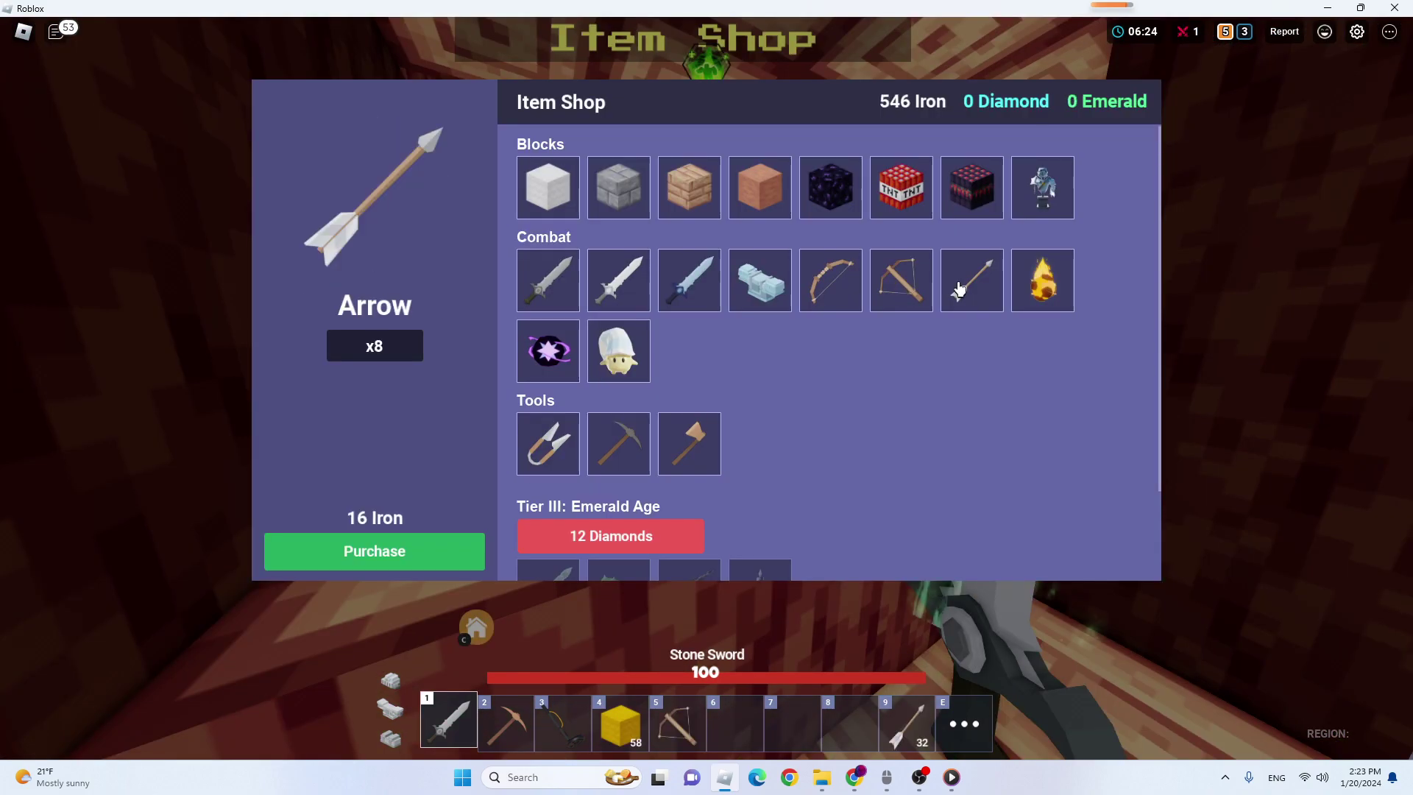